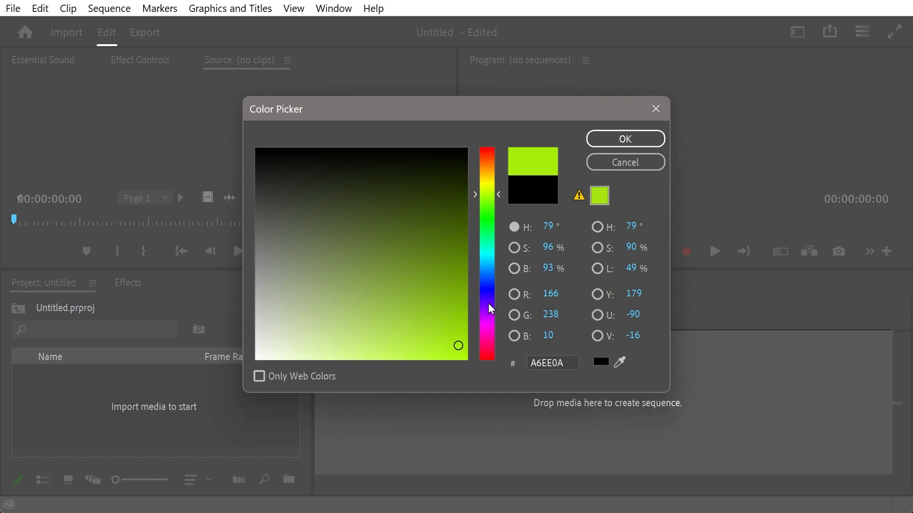
Step: Accept yellow-green A6EE0A as the matte color and name the new matte Yellow-Green
click(619, 142)
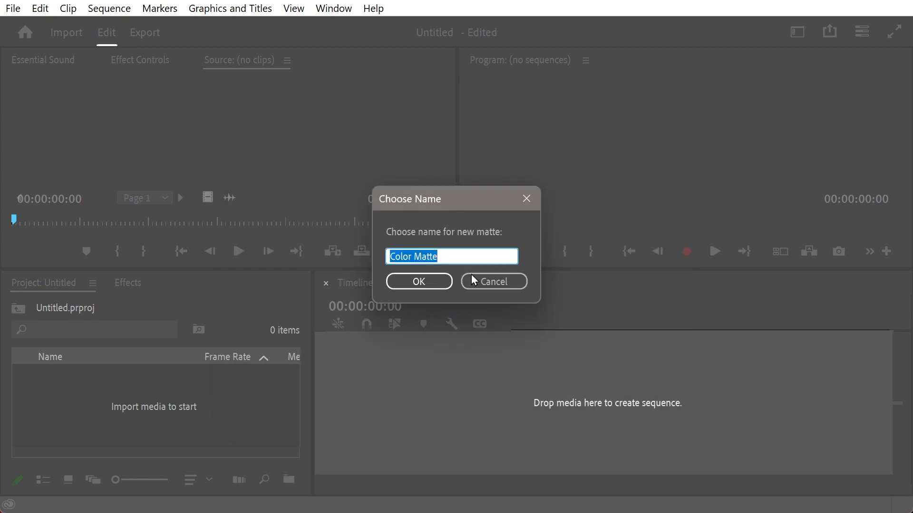
text(Yellow-Green)
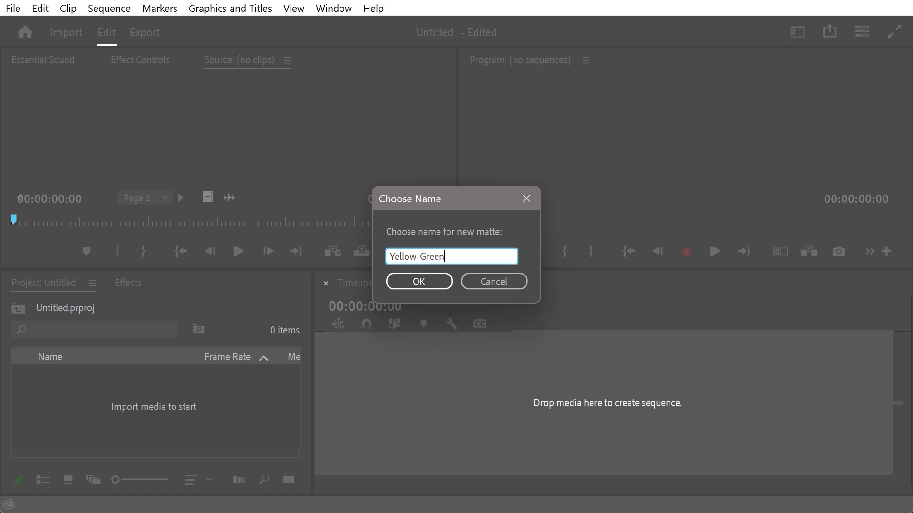
click(408, 284)
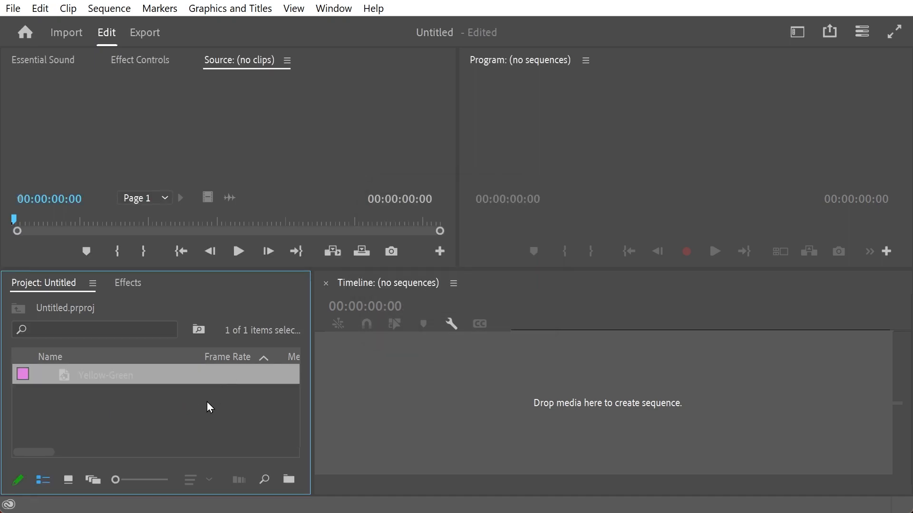
Step: Create a sequence from the Yellow-Green matte and increase the height of video track V1
click(130, 401)
click(91, 381)
drag(101, 381, 509, 390)
drag(523, 323, 457, 339)
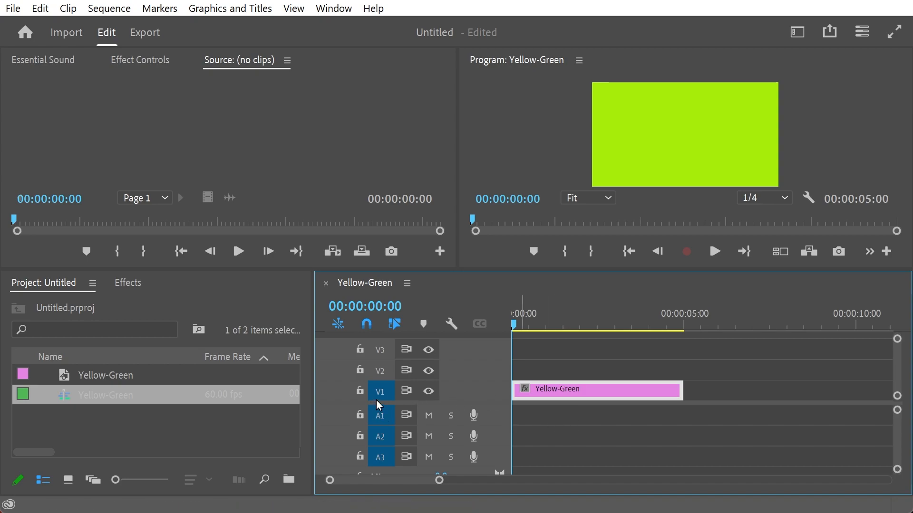
mouse_move(377, 402)
mouse_down()
mouse_move(377, 456)
mouse_move(370, 404)
mouse_up()
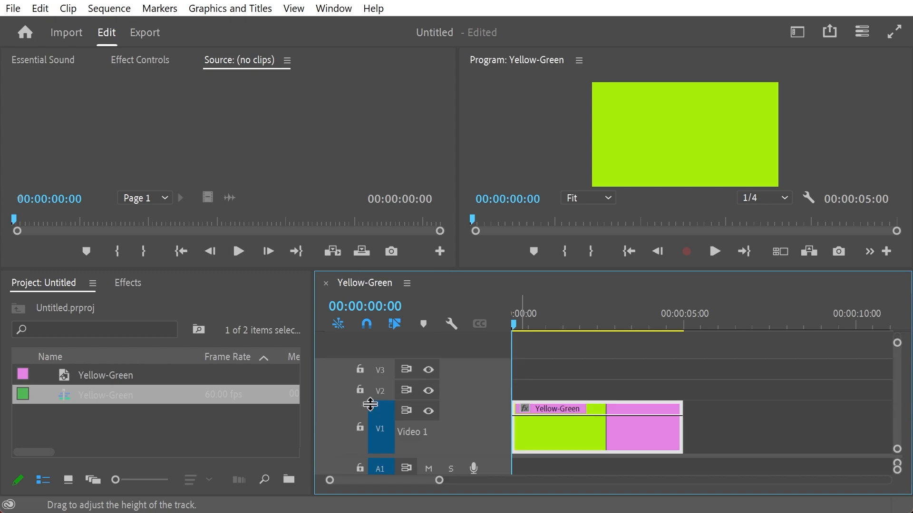
mouse_move(604, 412)
mouse_down()
mouse_move(604, 437)
mouse_move(606, 416)
mouse_up()
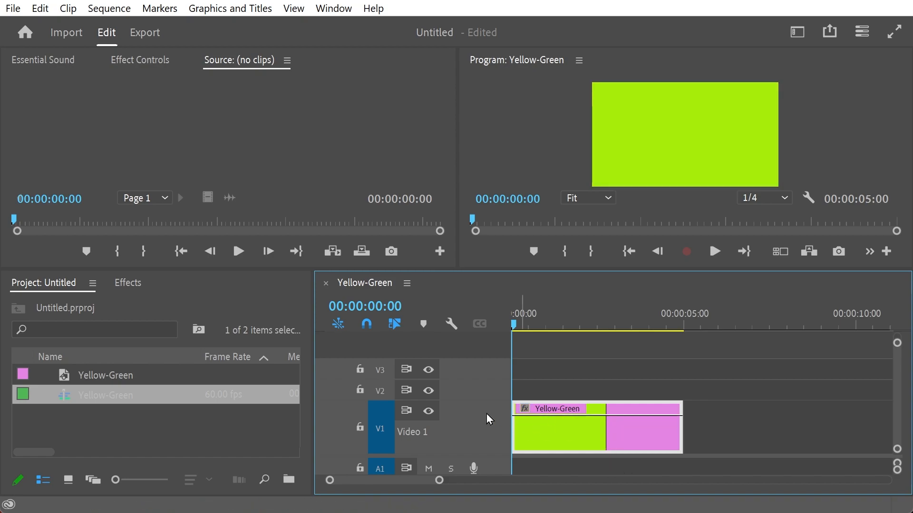
Step: Create a second color matte at 1920 × 1080, 60.00 fps, with square pixels
right_click(98, 434)
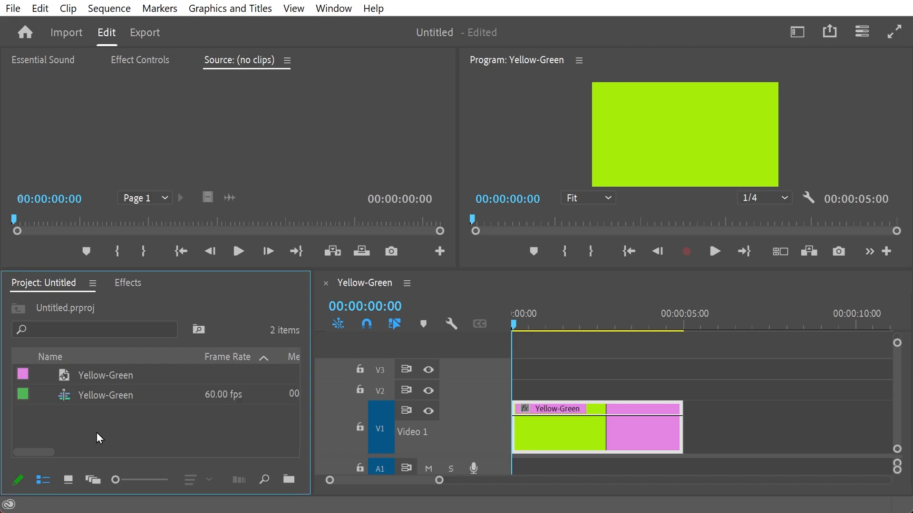
mouse_move(248, 189)
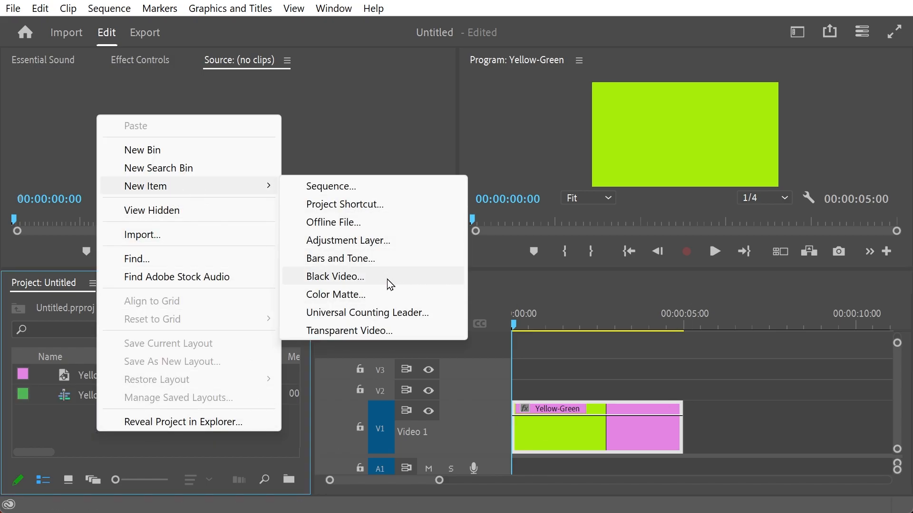
click(344, 300)
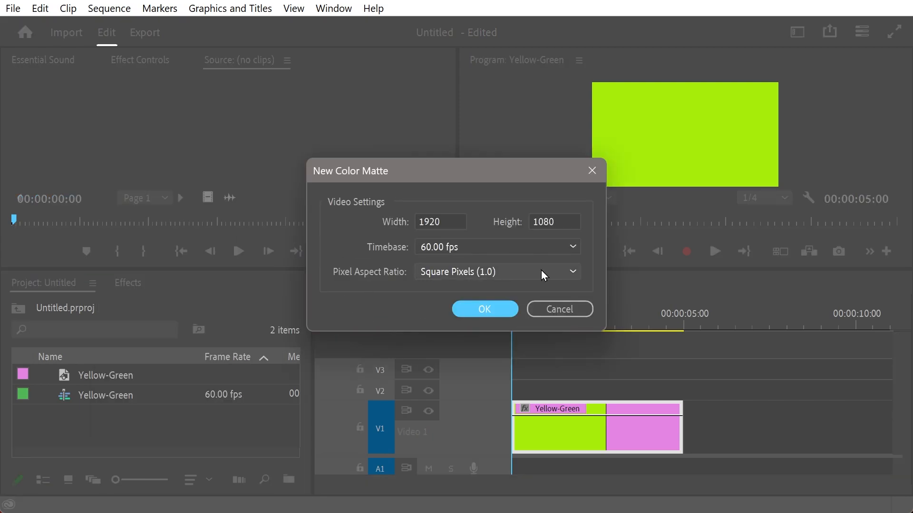
click(498, 310)
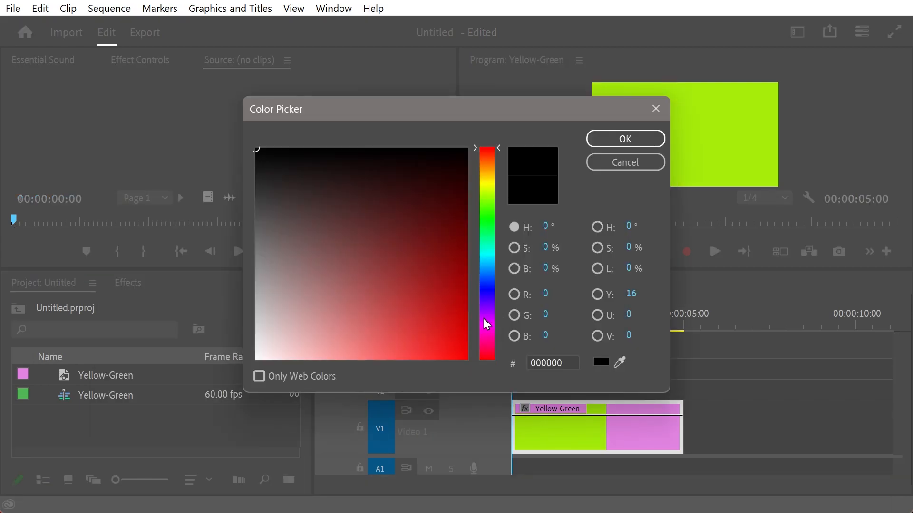
Step: Choose turquoise 0FDAD7 as the matte color and name the matte Turquoise
click(487, 254)
mouse_move(440, 271)
mouse_down()
mouse_move(441, 248)
mouse_move(459, 316)
mouse_up()
click(487, 281)
click(436, 247)
mouse_move(436, 247)
mouse_down()
mouse_move(452, 351)
mouse_move(467, 338)
mouse_up()
click(488, 278)
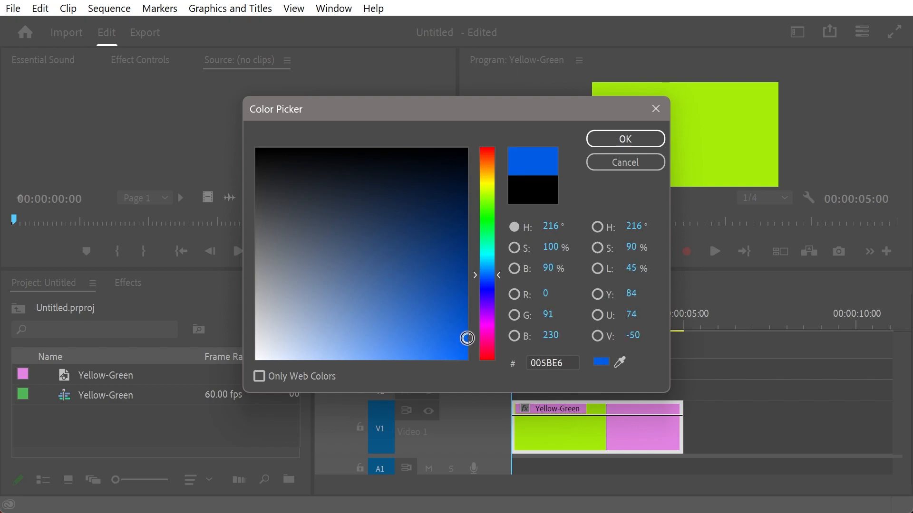
click(493, 254)
drag(454, 295, 452, 326)
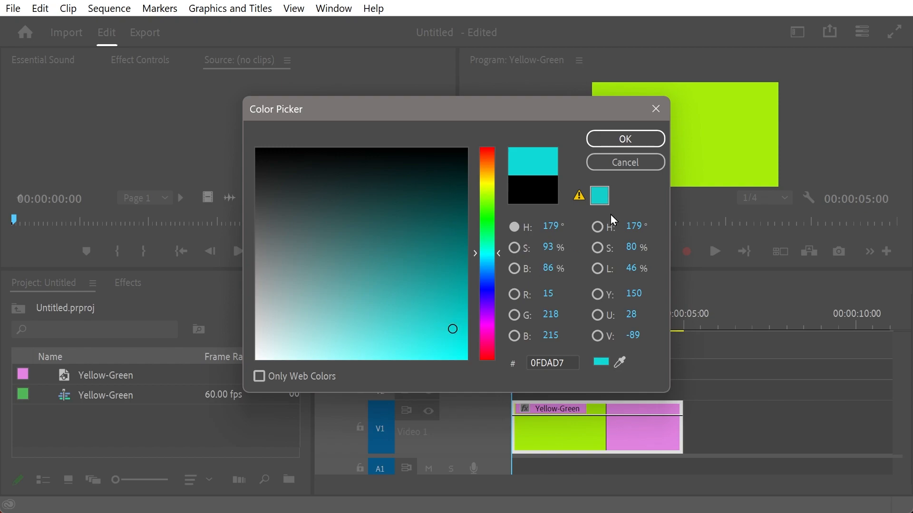
click(616, 145)
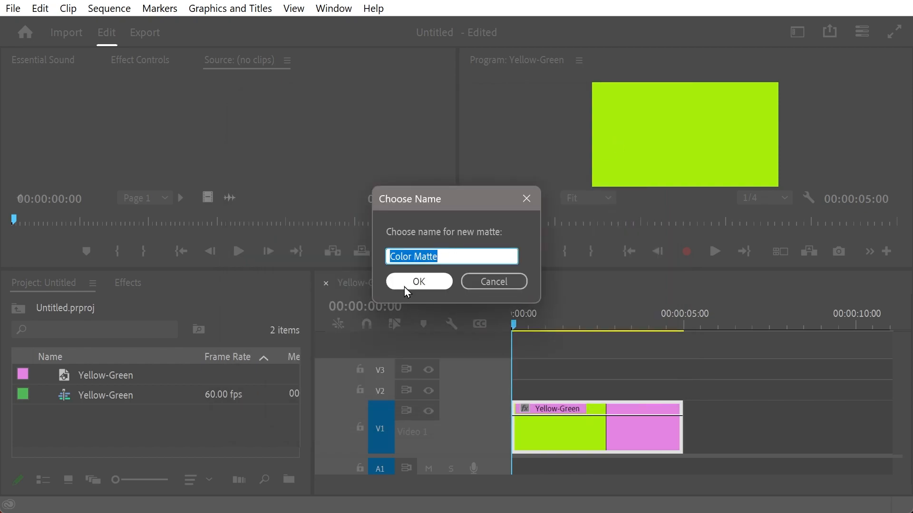
text(Turquoise)
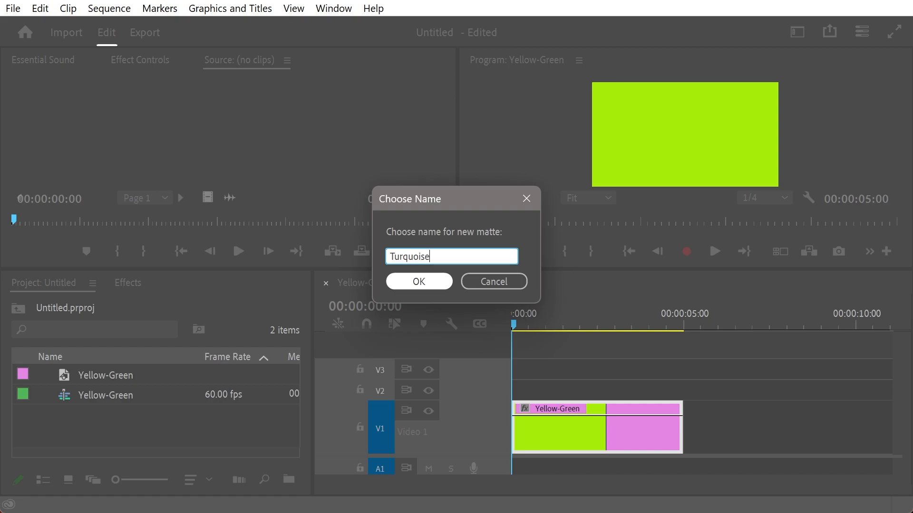
click(404, 287)
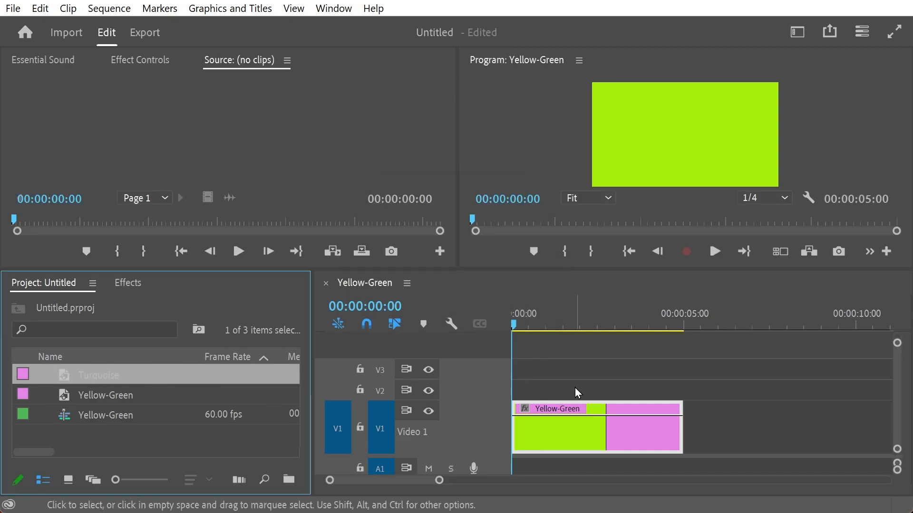
Step: Place the Turquoise matte on track V2 directly above the Yellow-Green clip and select the Turquoise clip
right_click(117, 397)
click(92, 379)
drag(91, 379, 536, 388)
click(605, 418)
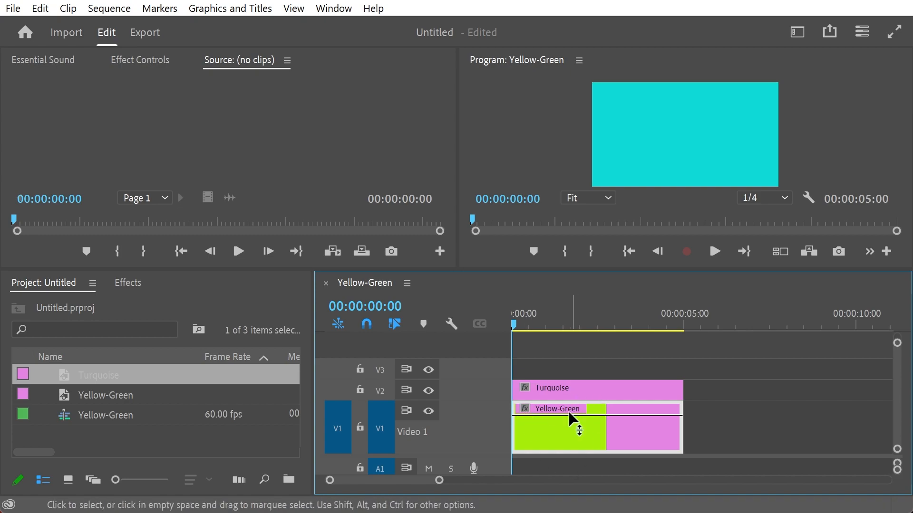
click(574, 396)
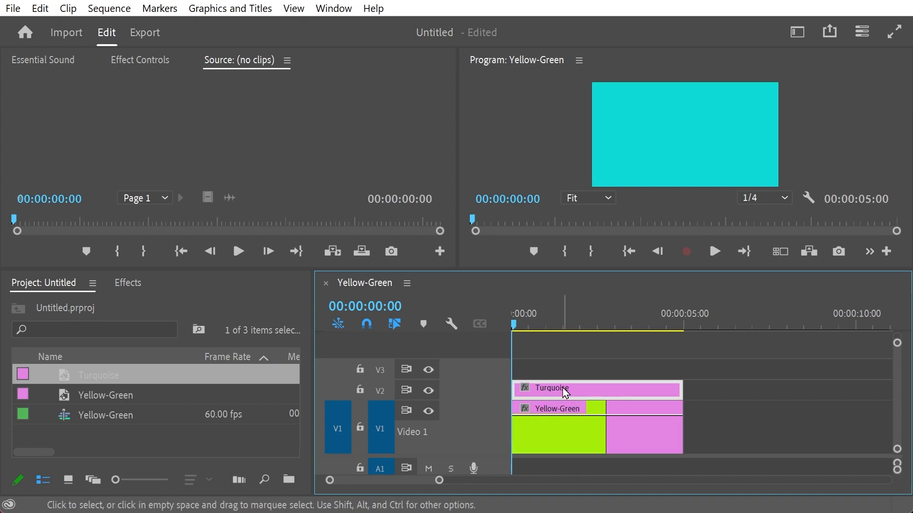
click(585, 415)
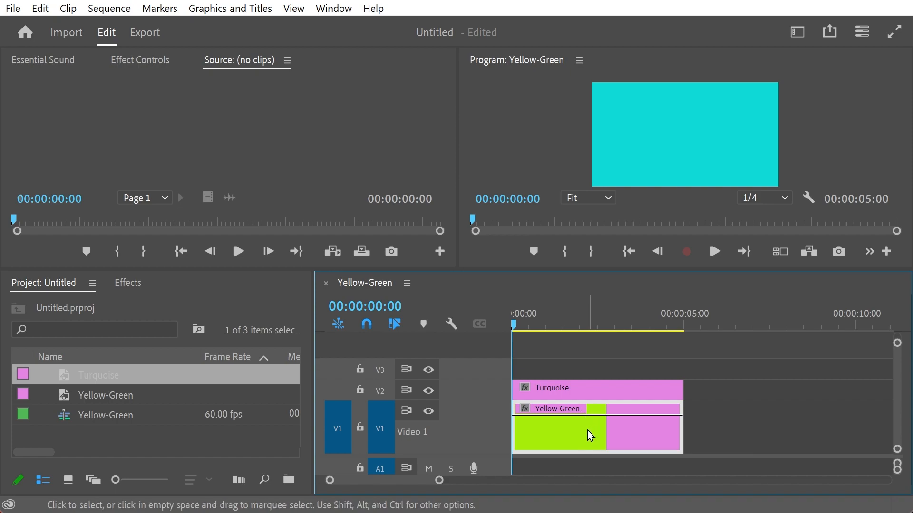
click(584, 385)
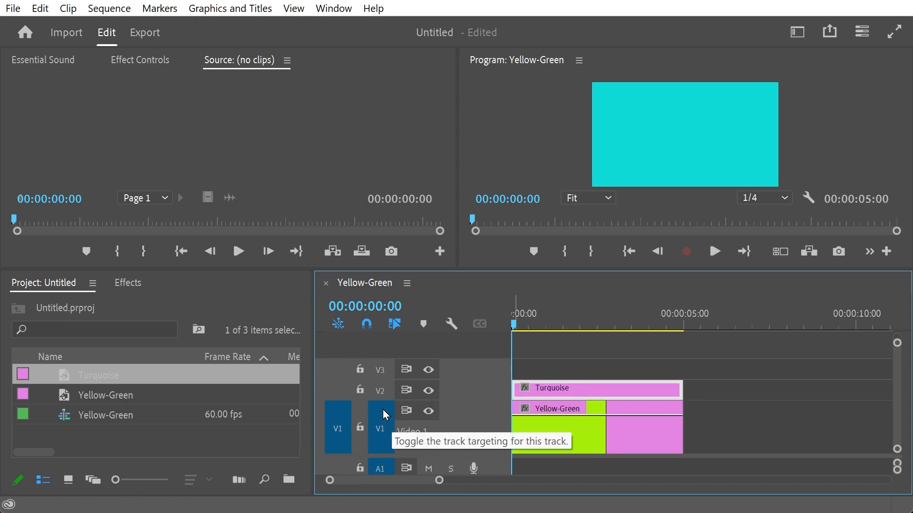
Step: Reduce the height of track V1 and enlarge track V2 to show the Turquoise clip's opacity line
drag(383, 402, 379, 418)
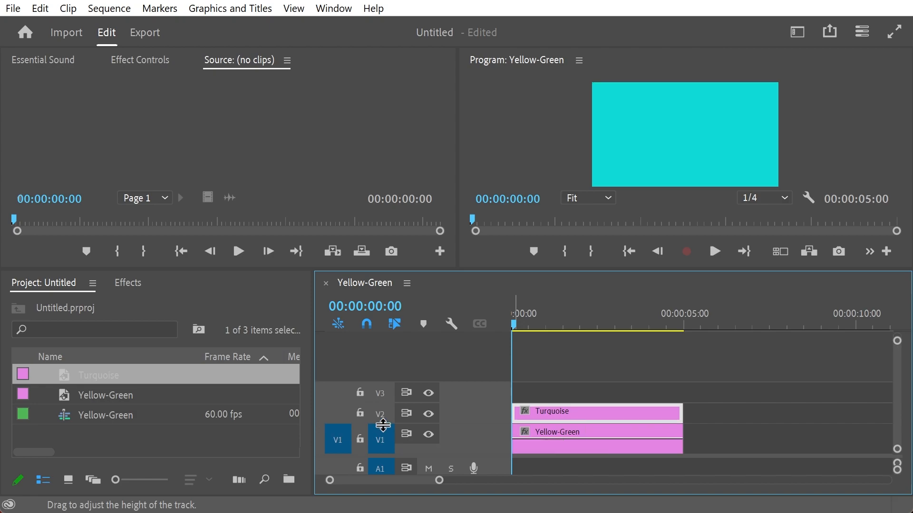
right_click(381, 416)
key(Escape)
drag(375, 401, 375, 374)
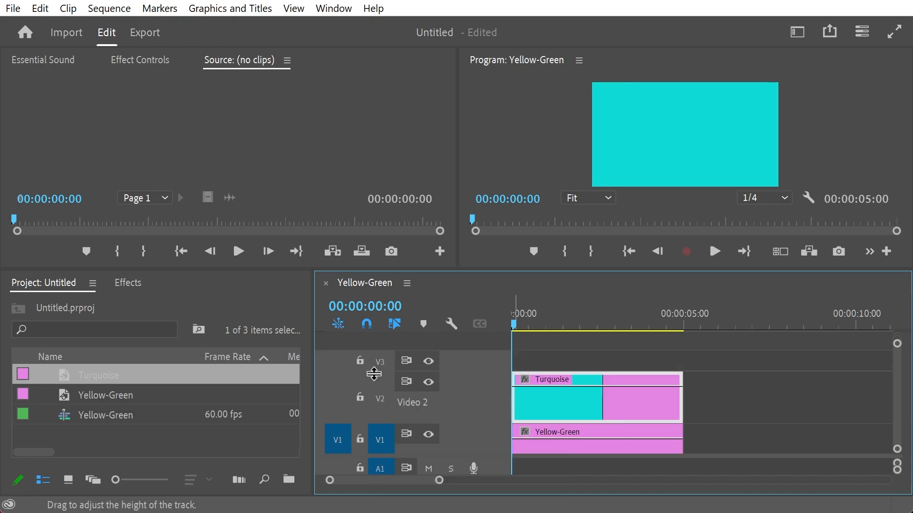
Step: Lower the Turquoise clip's opacity line on track V2 to about 13.5%, then deselect the clip
drag(598, 386, 598, 413)
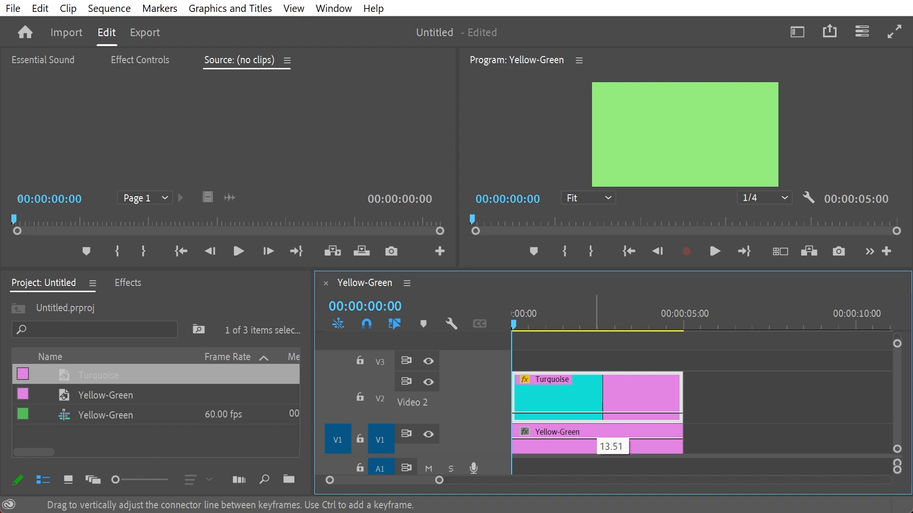
drag(597, 414, 599, 417)
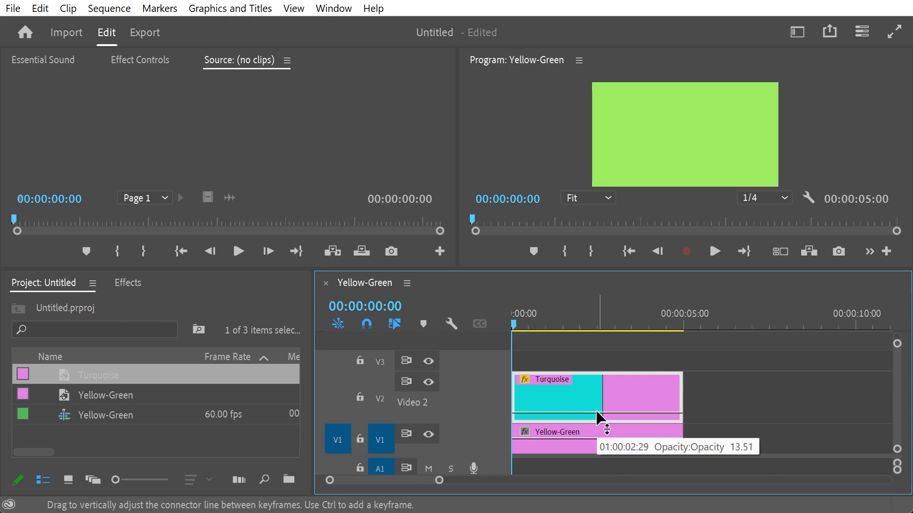
right_click(598, 417)
click(546, 353)
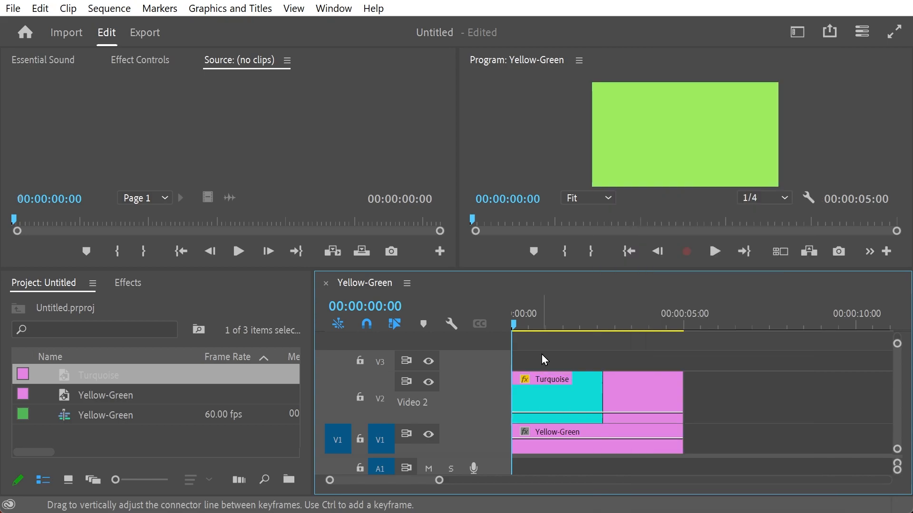
Step: Toggle the output of track V2 off and on repeatedly to compare the picture with and without Turquoise
click(426, 383)
click(426, 383)
click(427, 383)
click(427, 383)
click(427, 383)
click(428, 383)
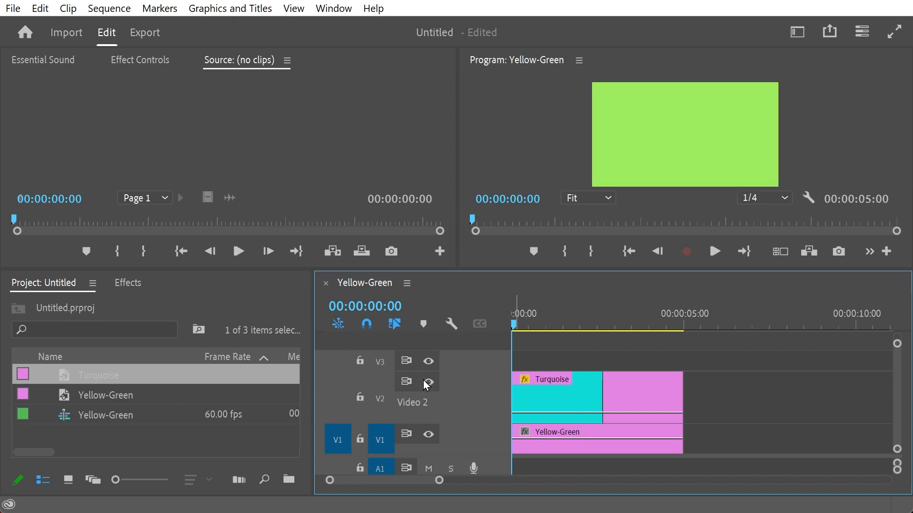
right_click(600, 408)
click(552, 351)
Step: Apply the Teardrops effect preset to the Turquoise clip on track V2
click(89, 421)
click(89, 434)
click(123, 288)
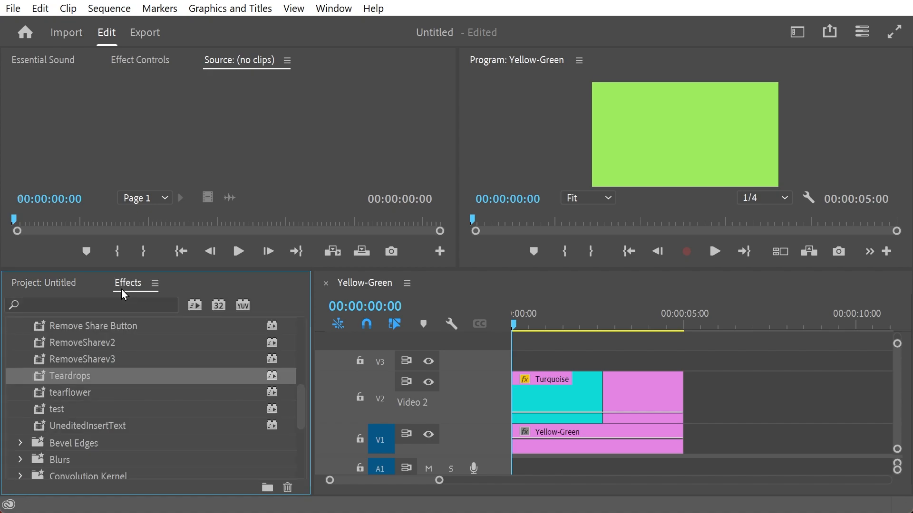
click(73, 376)
click(39, 375)
drag(92, 379, 528, 398)
click(532, 398)
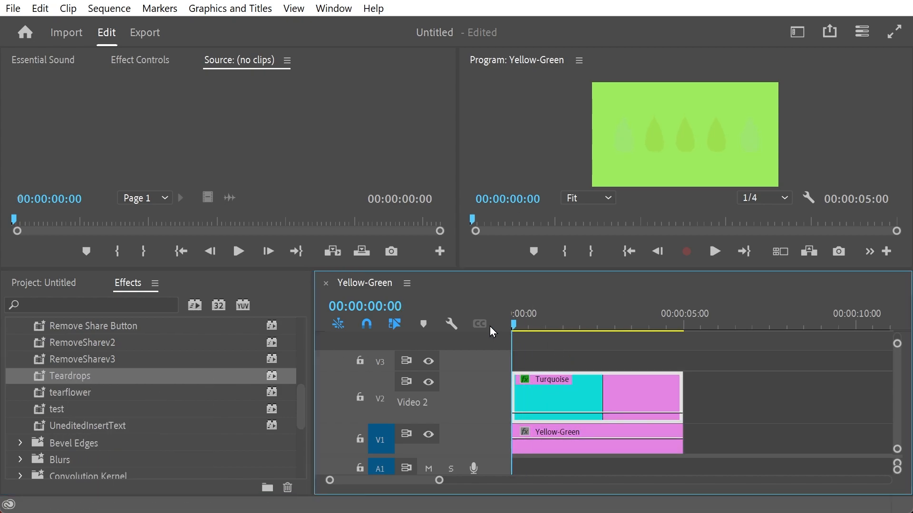
Step: Play the sequence to preview the Teardrops animation, then return the playhead near the beginning
click(714, 252)
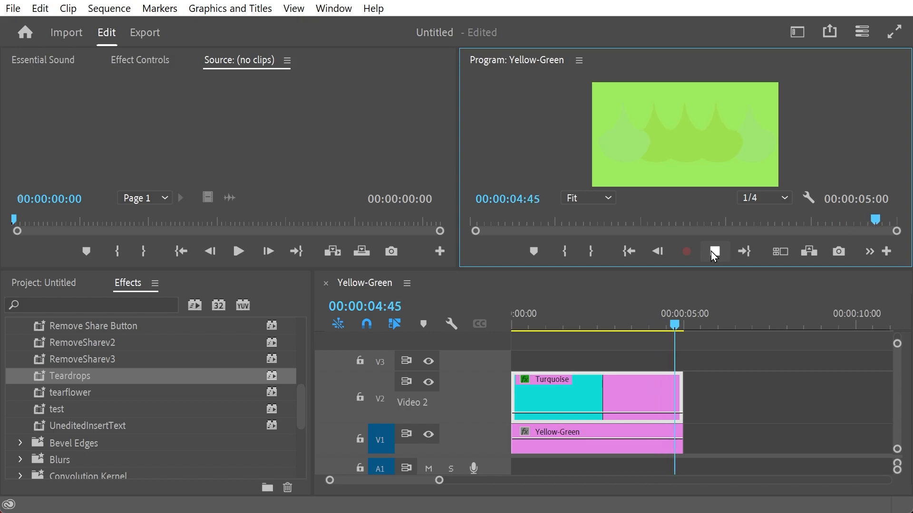
click(523, 325)
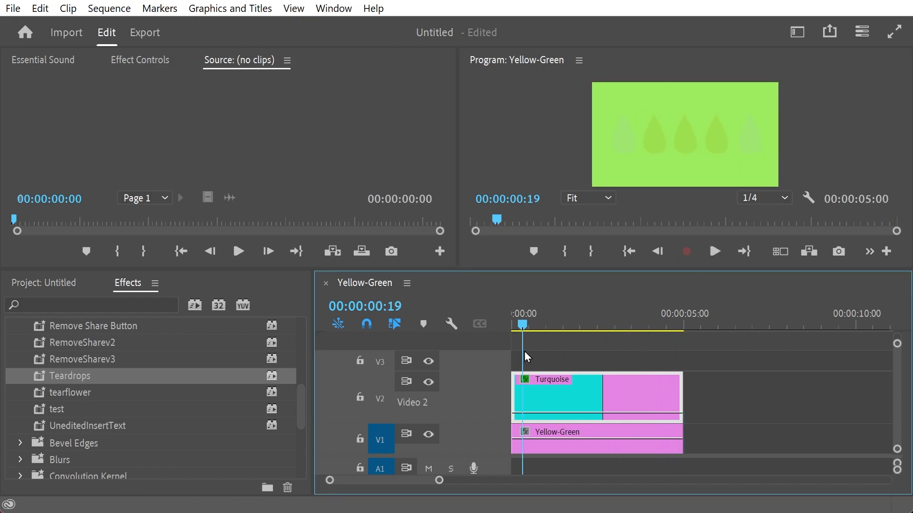
click(96, 375)
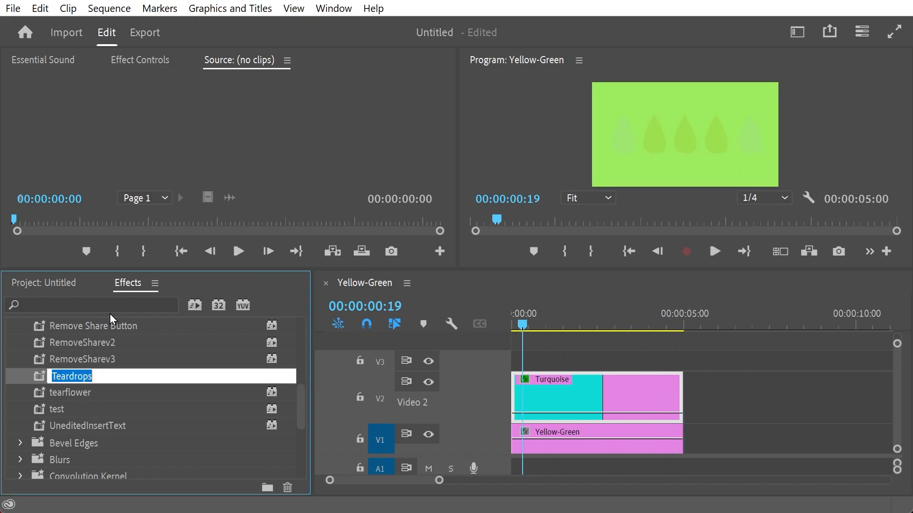
Step: Set the Turquoise clip's opacity to 0.0% in its effect settings
click(145, 59)
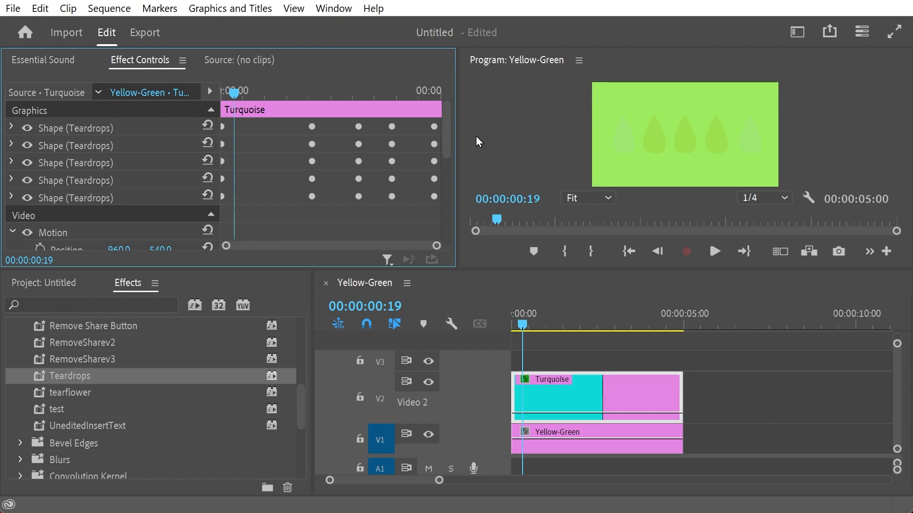
drag(452, 124, 444, 222)
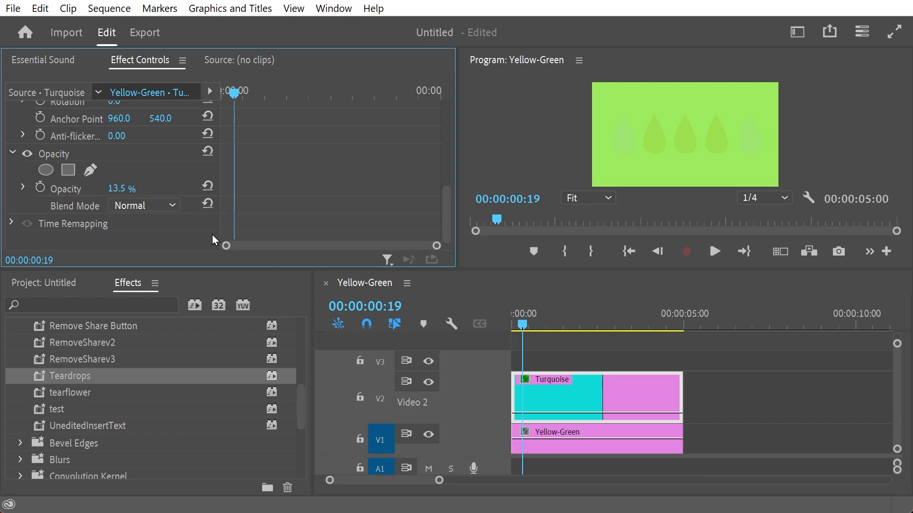
mouse_move(116, 189)
mouse_down()
mouse_move(157, 190)
mouse_move(104, 189)
mouse_up()
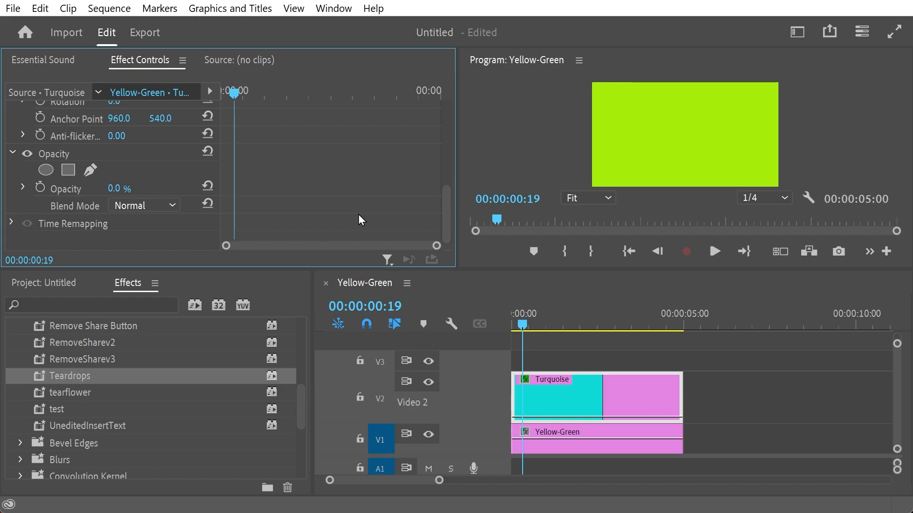
Step: Turn on opacity animation for the Turquoise clip with a 0.0% keyframe at 00:00:00:00
right_click(538, 307)
drag(530, 308, 498, 321)
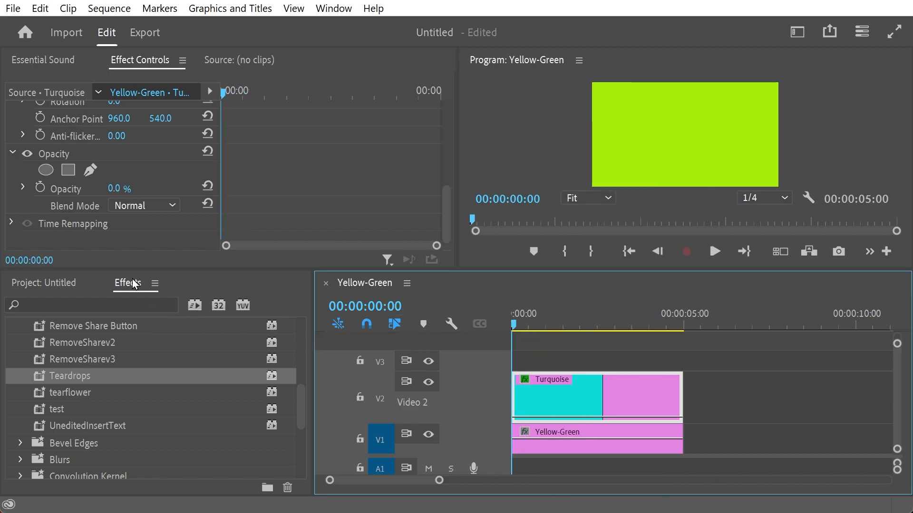
click(40, 188)
right_click(269, 89)
drag(256, 90, 198, 96)
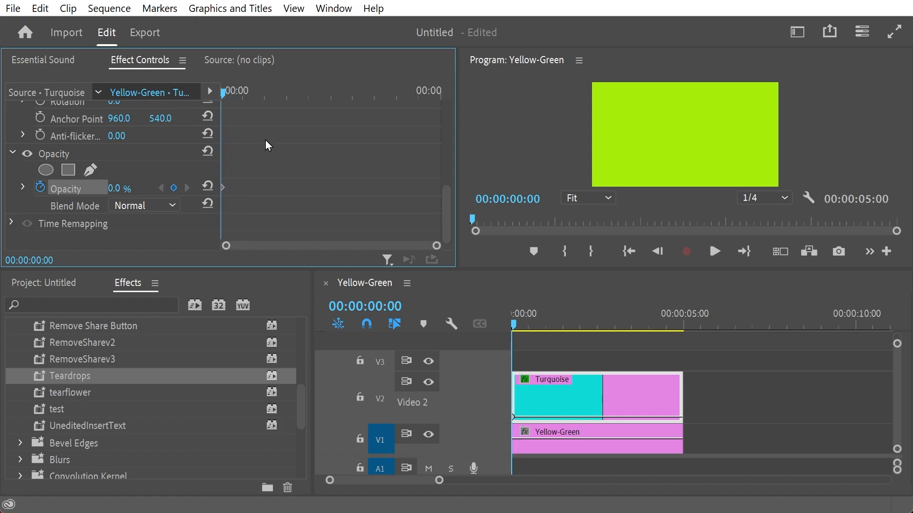
Step: Add a 100.0% opacity keyframe to the Turquoise clip at 00:00:04:59
key(End)
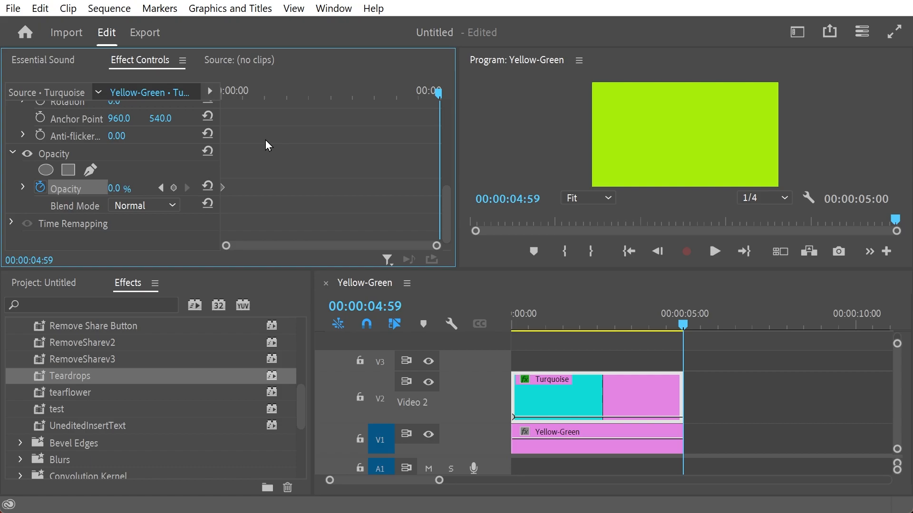
drag(288, 98, 438, 92)
mouse_move(125, 189)
mouse_down()
mouse_move(162, 188)
mouse_move(132, 189)
mouse_up()
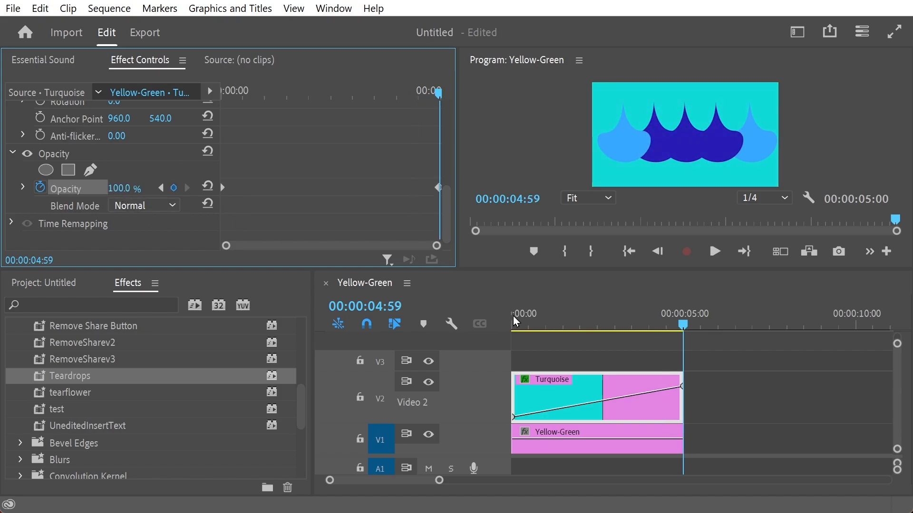
Step: Play the sequence from the start to preview the background color change, then return the playhead to 00:00:00:00
right_click(611, 328)
drag(537, 325, 486, 329)
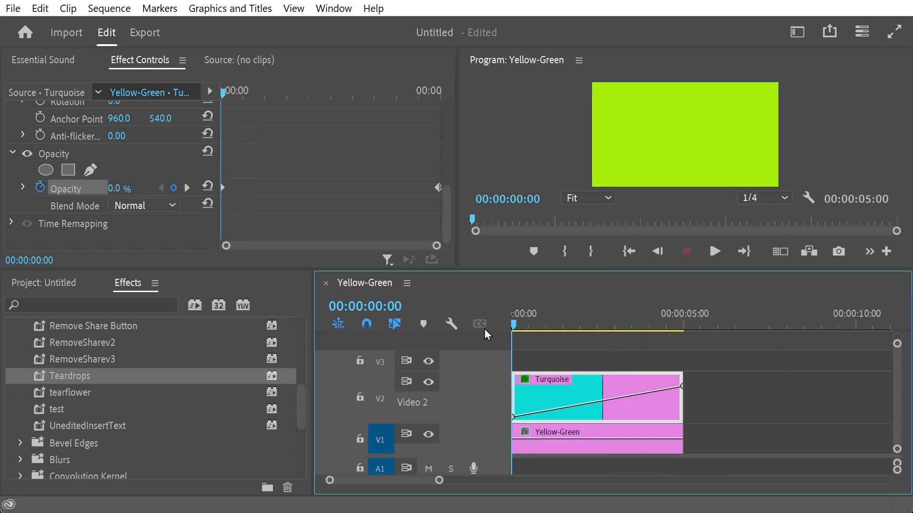
click(715, 251)
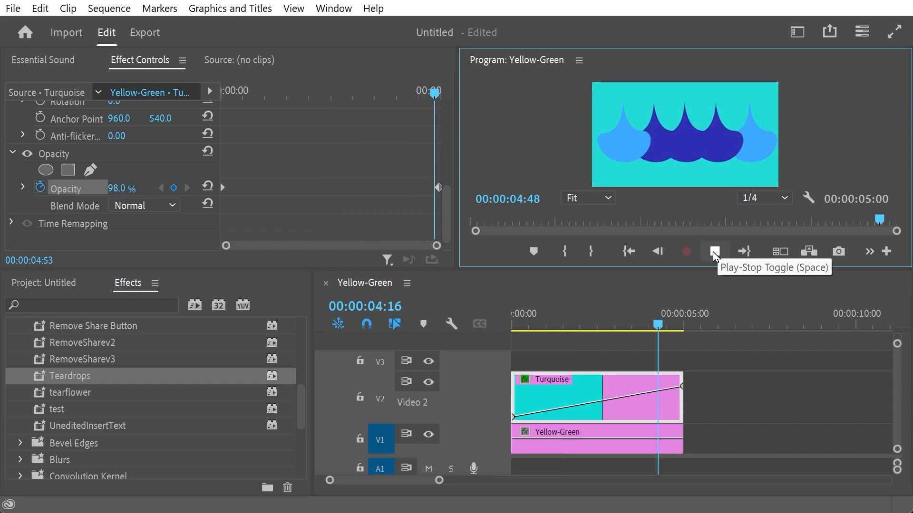
drag(684, 328, 509, 345)
right_click(548, 323)
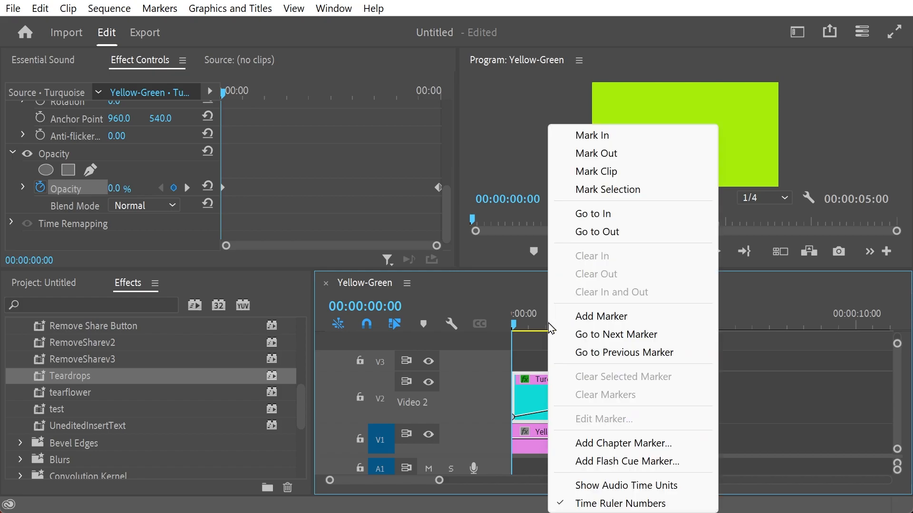
click(513, 320)
Step: Remove the Turquoise clip's opacity keyframes and turn off its opacity animation
key(Delete)
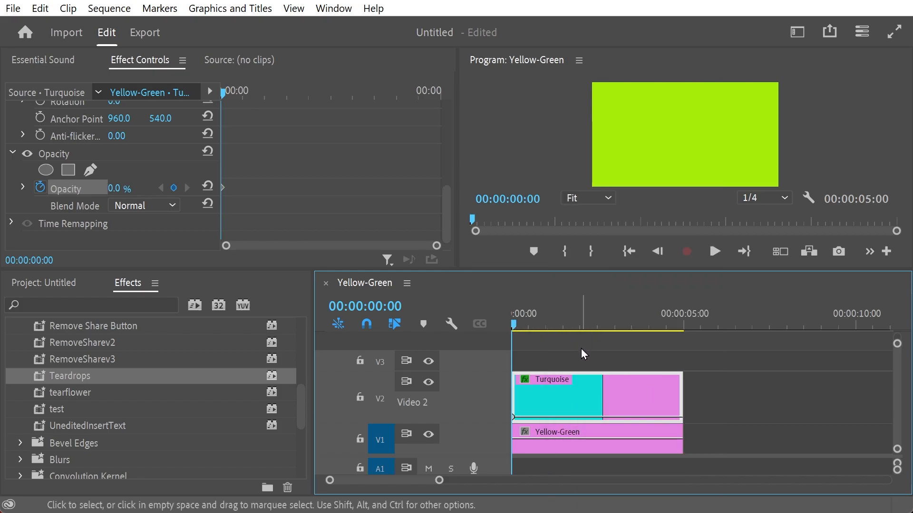
key(Delete)
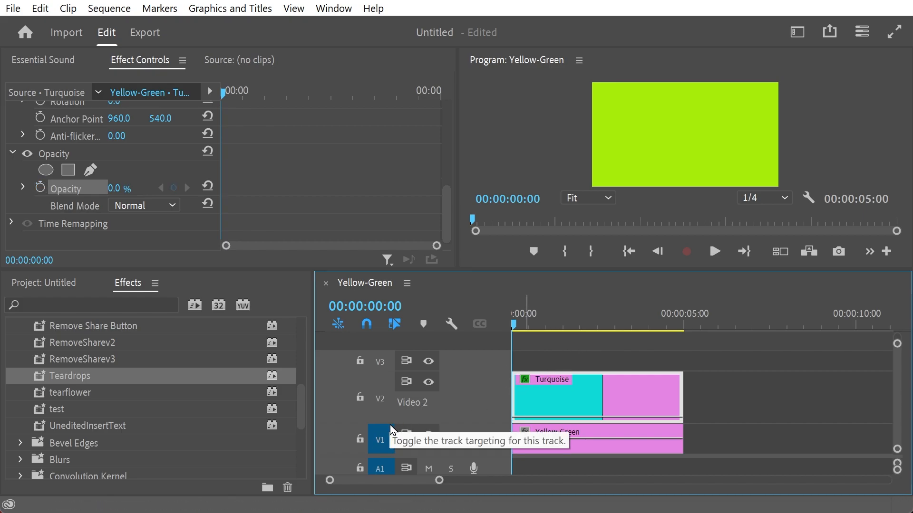
Step: Reduce the heights of video tracks V1 and V2 in the timeline
drag(379, 425, 380, 446)
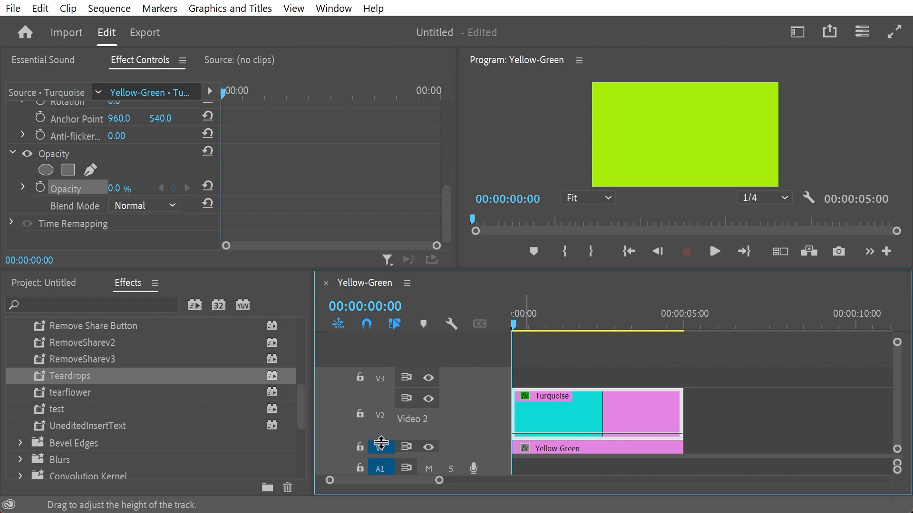
drag(379, 391, 379, 419)
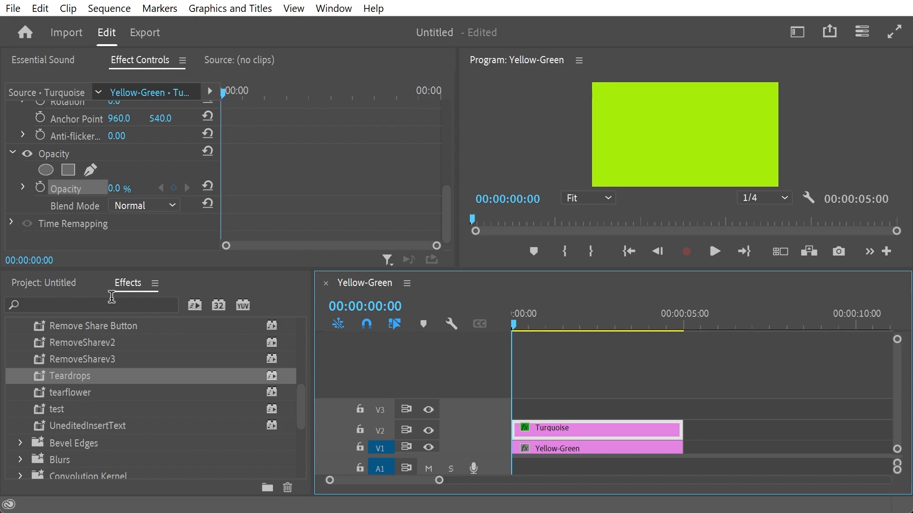
Step: Create a 1920 × 1080 Transparent Video item at 60.00 fps with square pixels and place it at the start of track V3
click(46, 283)
right_click(92, 429)
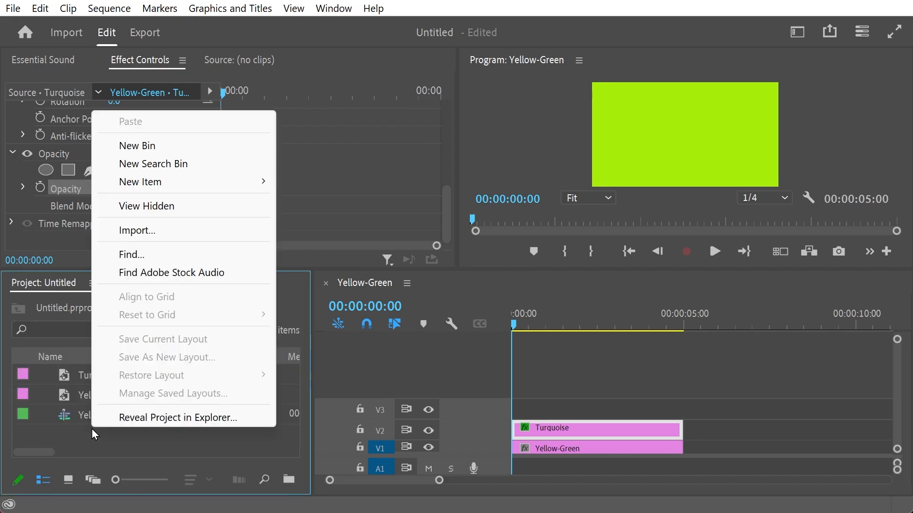
mouse_move(215, 183)
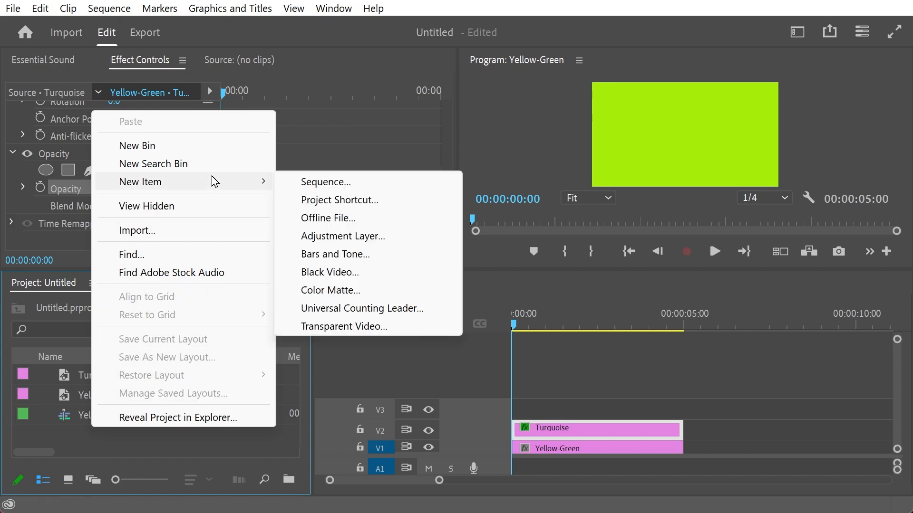
click(336, 327)
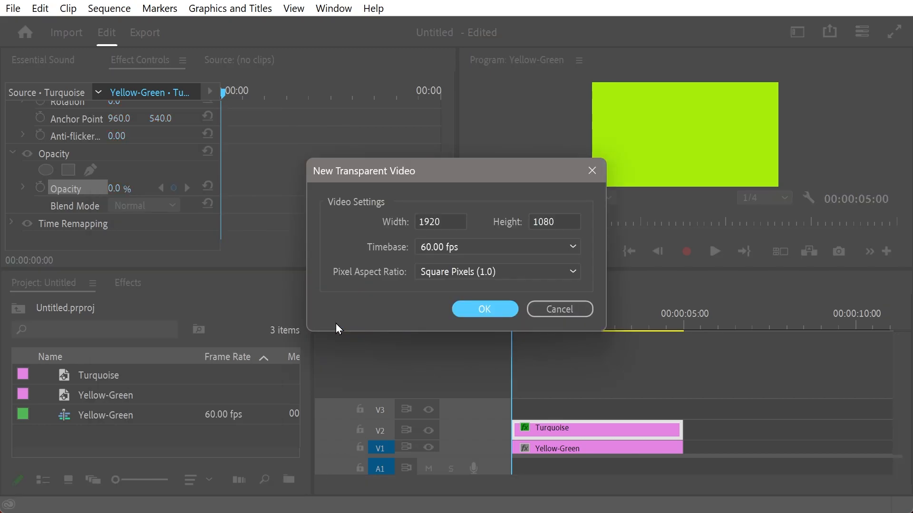
click(472, 305)
drag(118, 373, 523, 408)
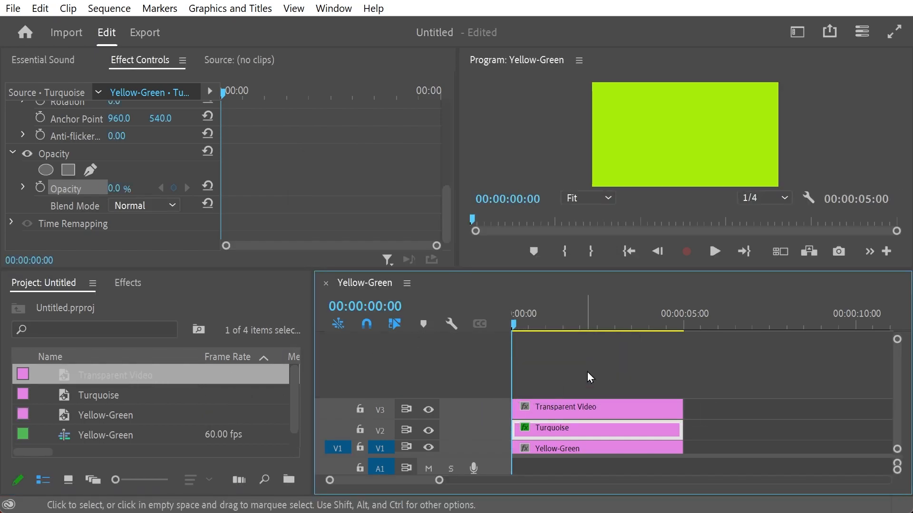
Step: Apply the Teardrops effect preset to the Transparent Video clip on V3, with the playhead at 00:00:00:29
right_click(527, 317)
mouse_move(515, 324)
mouse_down()
mouse_move(550, 325)
mouse_move(527, 325)
mouse_up()
click(551, 417)
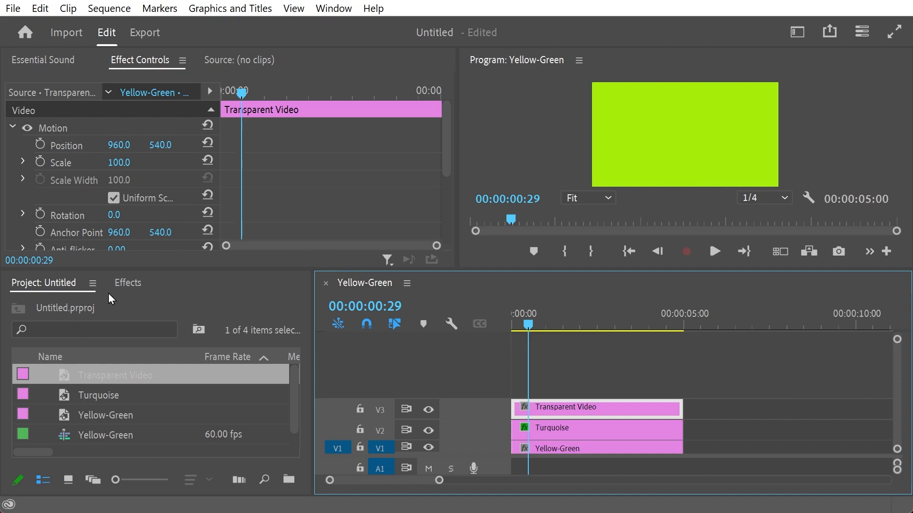
click(127, 284)
drag(70, 380, 530, 410)
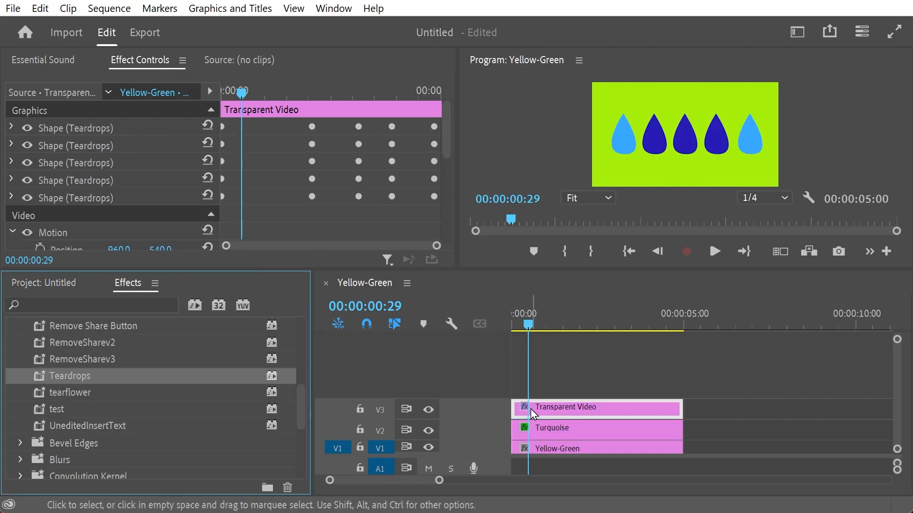
Step: Scrub through the first two seconds of the sequence to preview the Teardrops animation, stopping at 00:00:01:52
drag(538, 311, 544, 348)
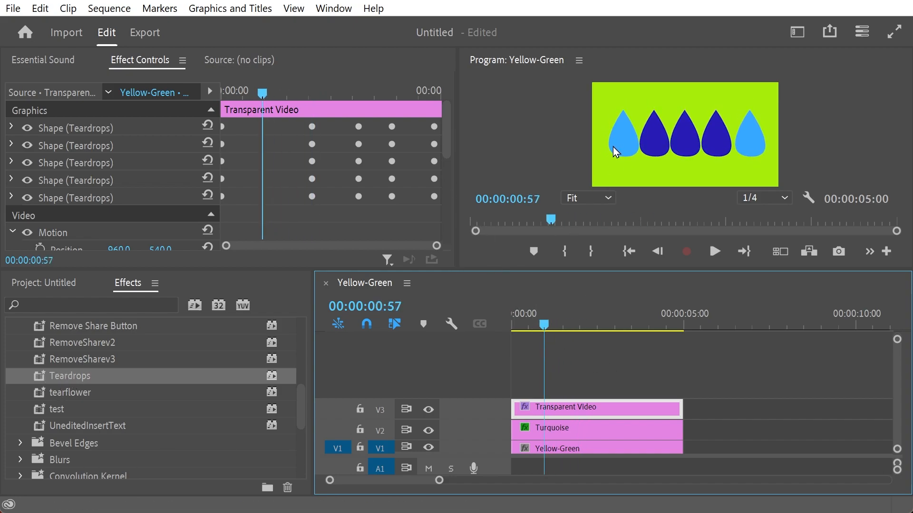
right_click(538, 316)
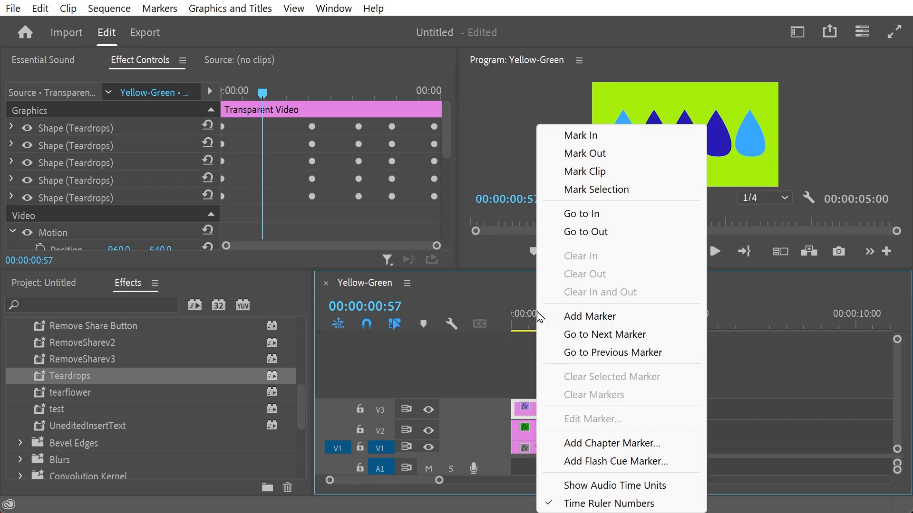
right_click(519, 330)
click(517, 335)
drag(515, 328, 575, 328)
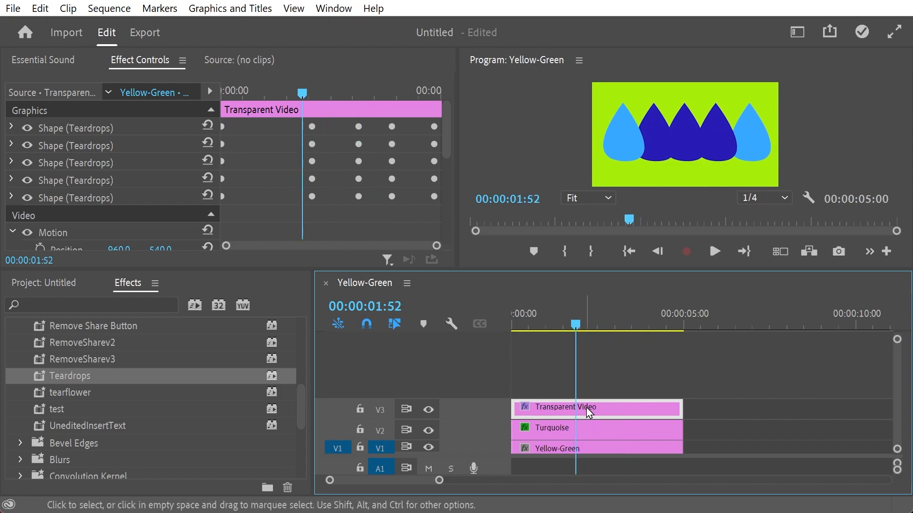
Step: Compare the effects and fx badges of the Yellow-Green, Turquoise and Transparent Video clips, ending with Transparent Video selected
right_click(524, 447)
click(527, 428)
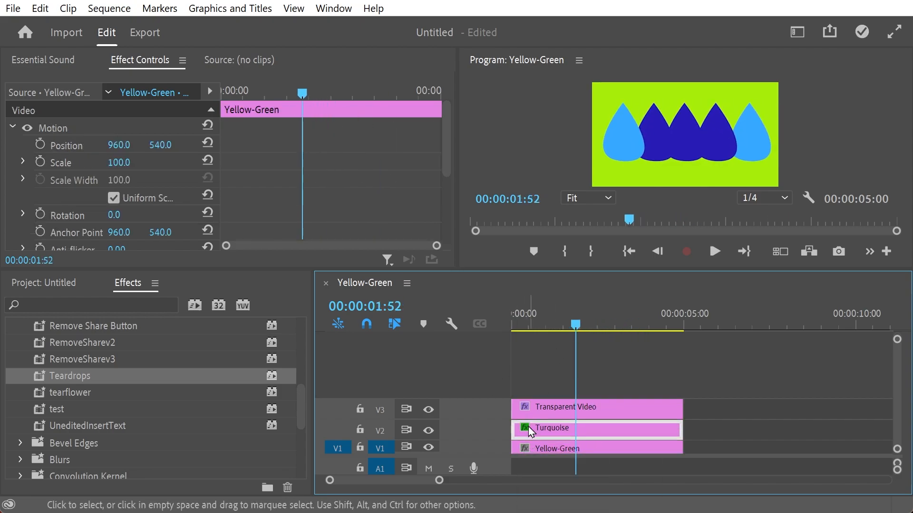
click(526, 447)
click(527, 430)
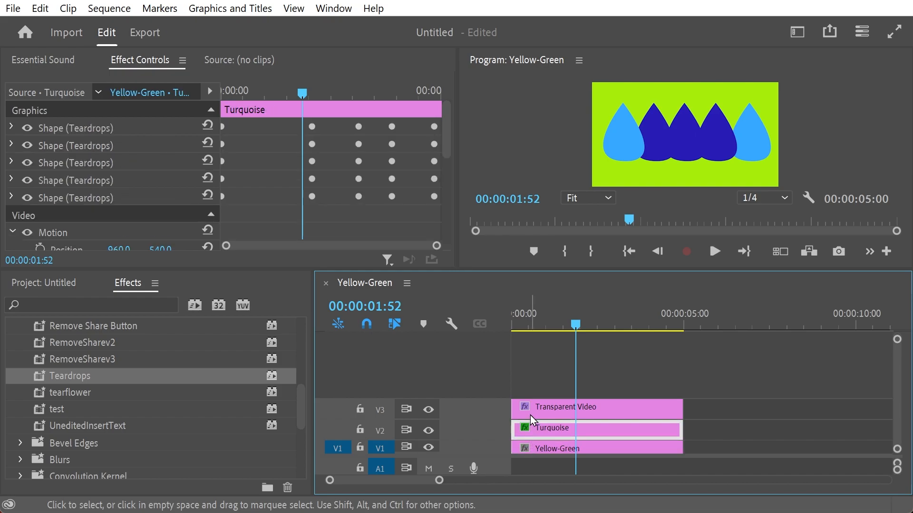
right_click(530, 414)
click(503, 376)
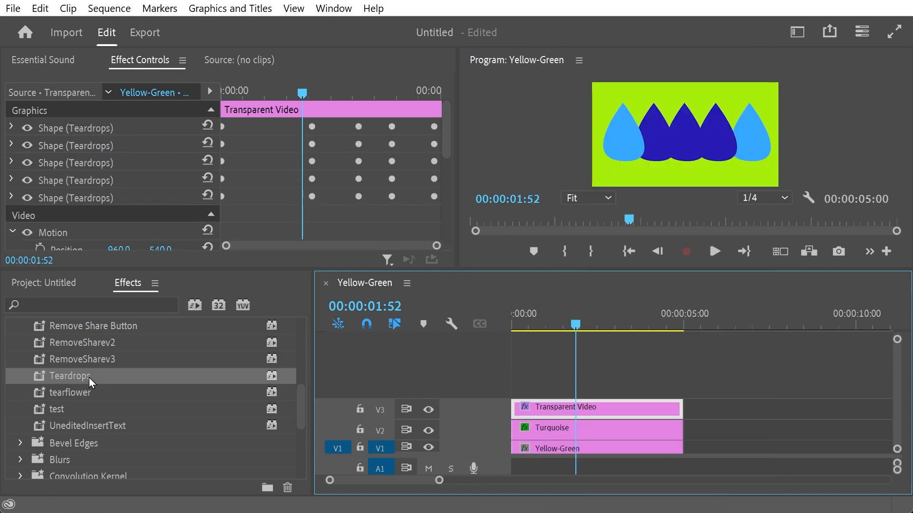